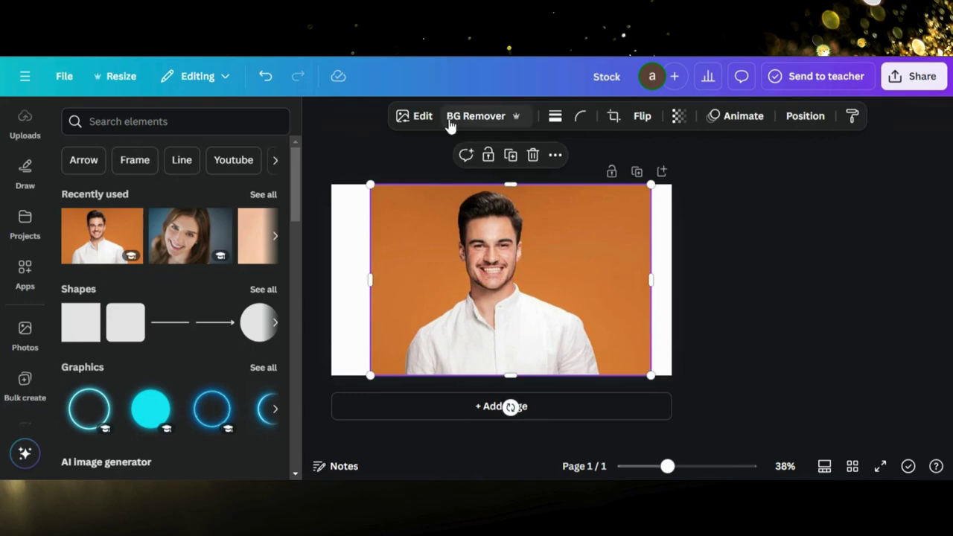
Remove the selected portrait's background with BG Remover and open its brush settings for refining the cutout
left_click(423, 116)
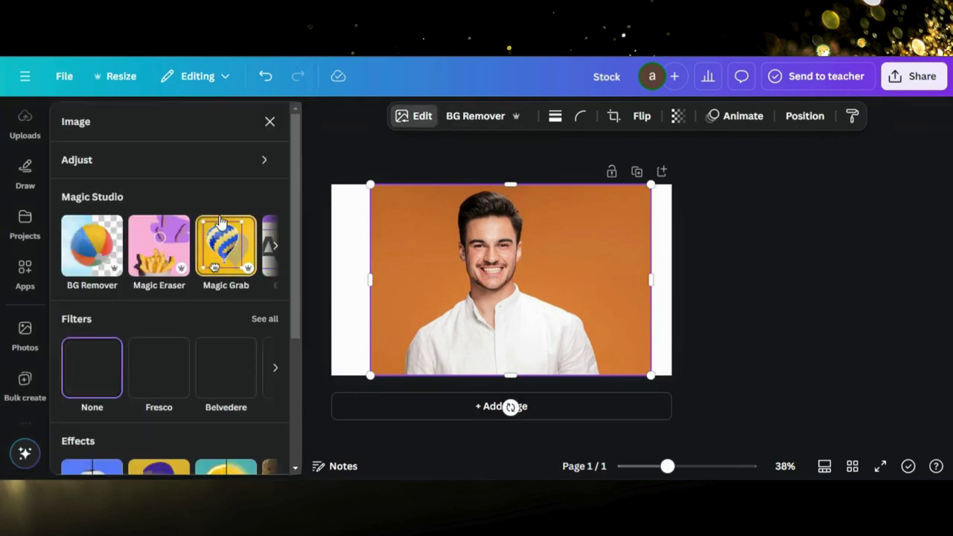
left_click(484, 115)
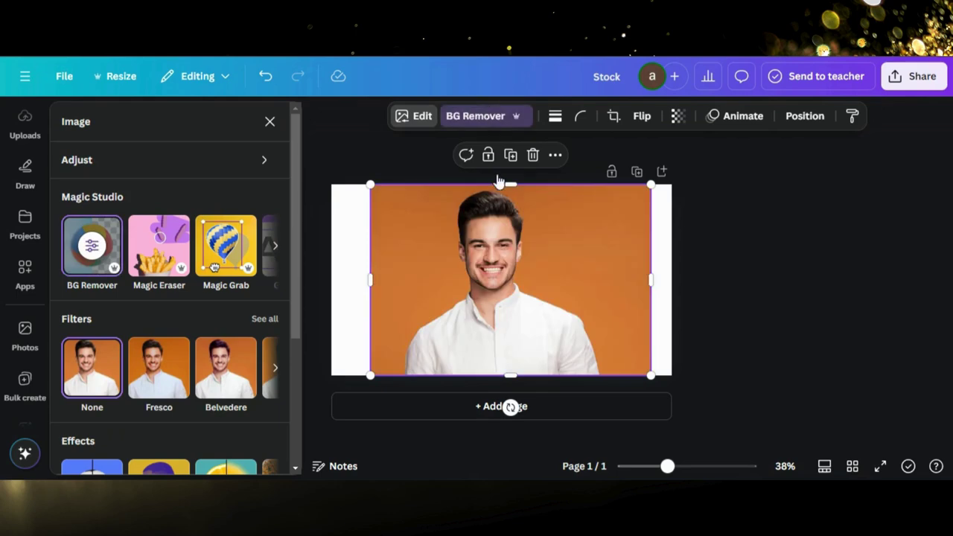
mouse_move(538, 297)
left_mouse_down()
mouse_move(578, 298)
mouse_move(534, 292)
left_mouse_up()
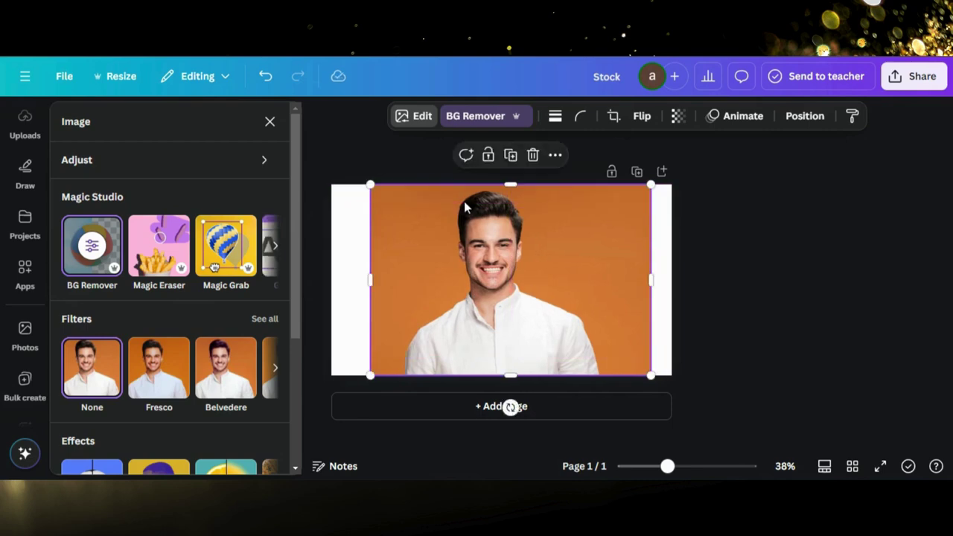
left_click(88, 248)
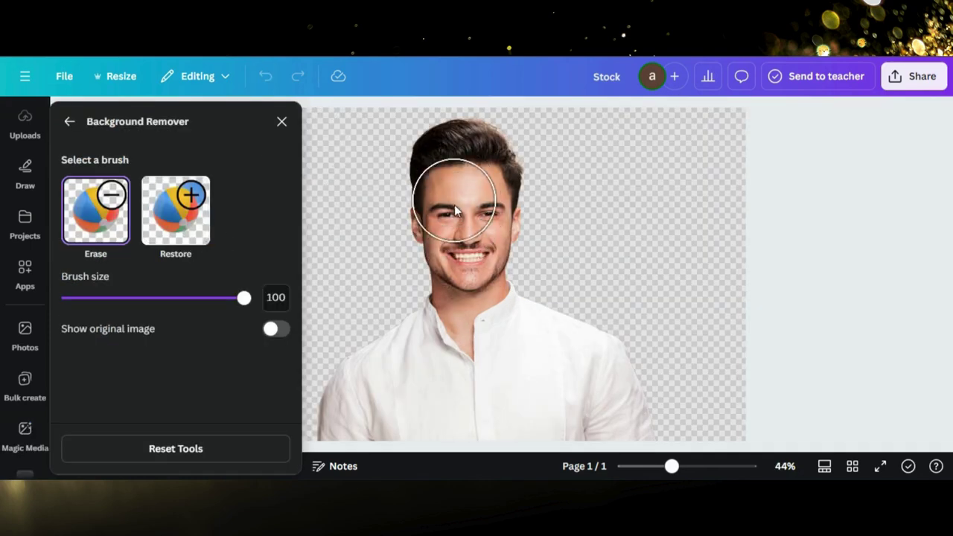
Erase the man's face and body from the cutout, reducing the brush size to 26 near the hair, so only the hair is left
mouse_move(485, 323)
left_mouse_down()
mouse_move(494, 286)
mouse_move(433, 287)
mouse_move(450, 284)
mouse_move(448, 313)
mouse_move(493, 339)
mouse_move(574, 309)
mouse_move(579, 334)
mouse_move(644, 411)
mouse_move(602, 420)
mouse_move(530, 404)
mouse_move(466, 419)
mouse_move(272, 407)
mouse_move(370, 352)
mouse_move(425, 362)
left_mouse_up()
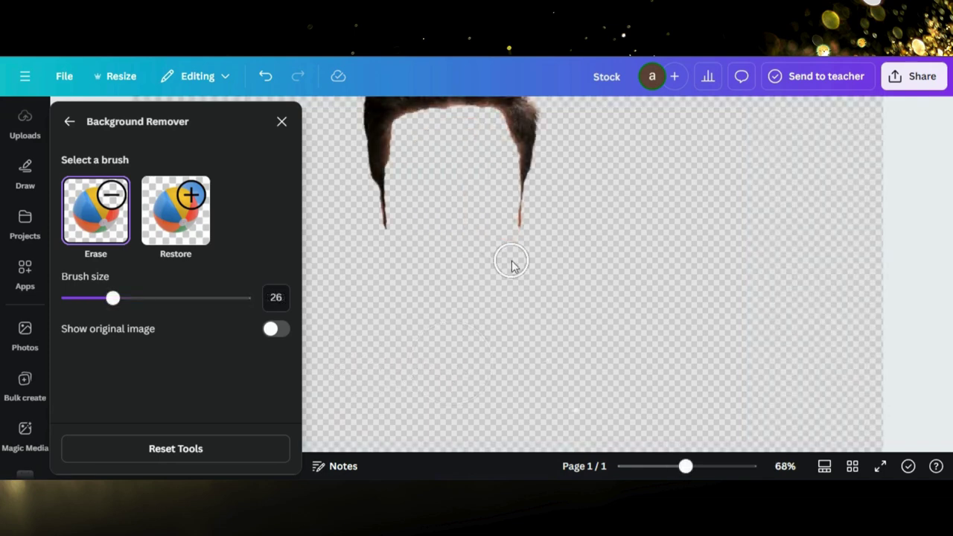
left_click_drag(685, 466, 669, 469)
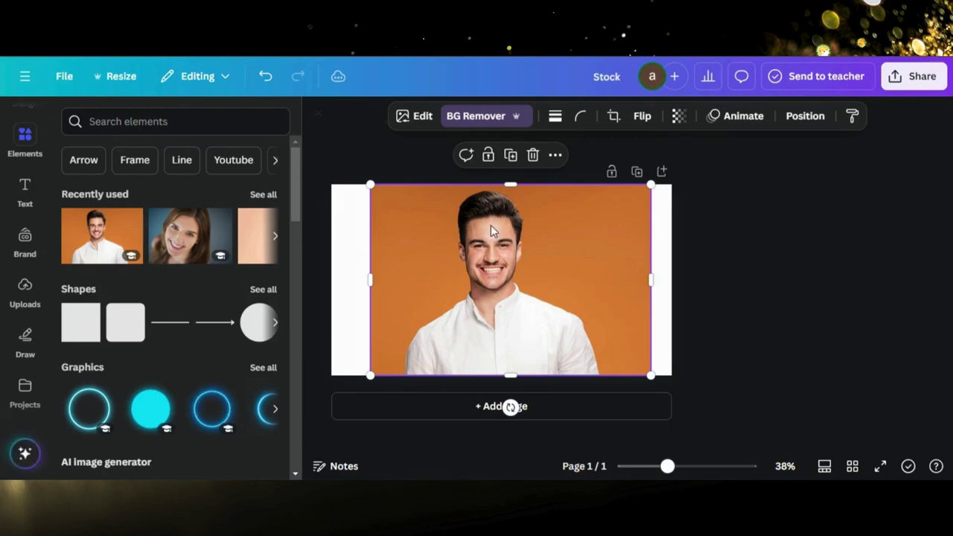
Adjust the hair cutout's white balance over the whole image, with Temperature at 100 and Tint at 67
left_click(417, 115)
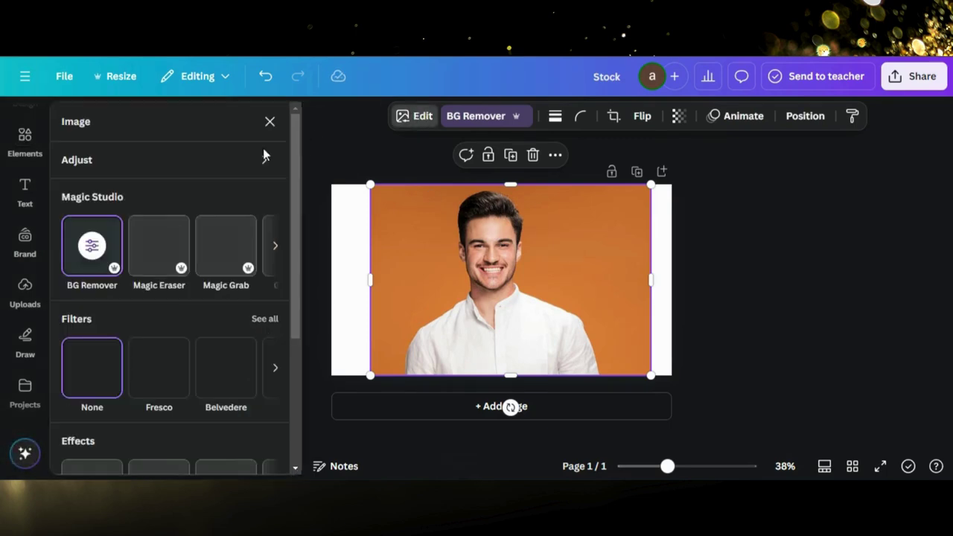
left_click(142, 156)
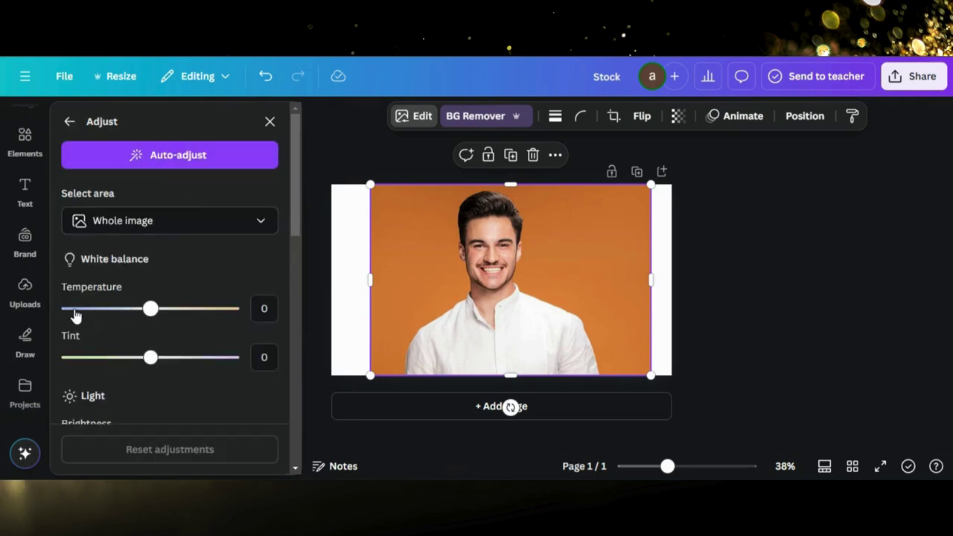
left_click(66, 309)
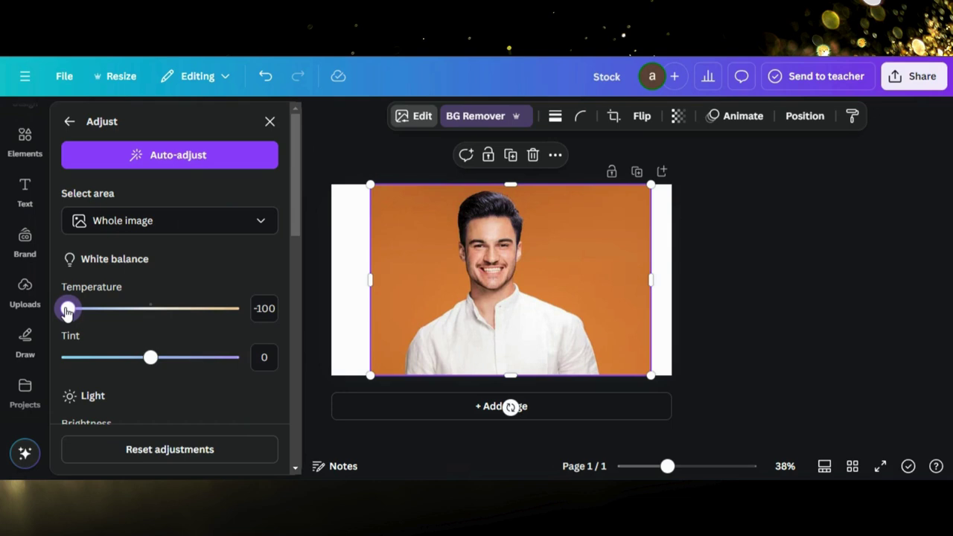
left_click(75, 363)
left_click(68, 358)
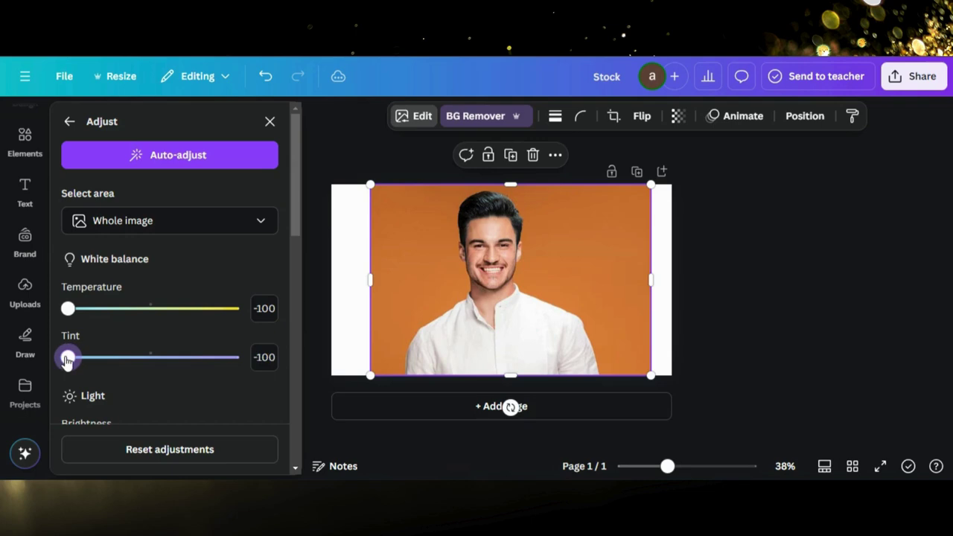
left_click(209, 361)
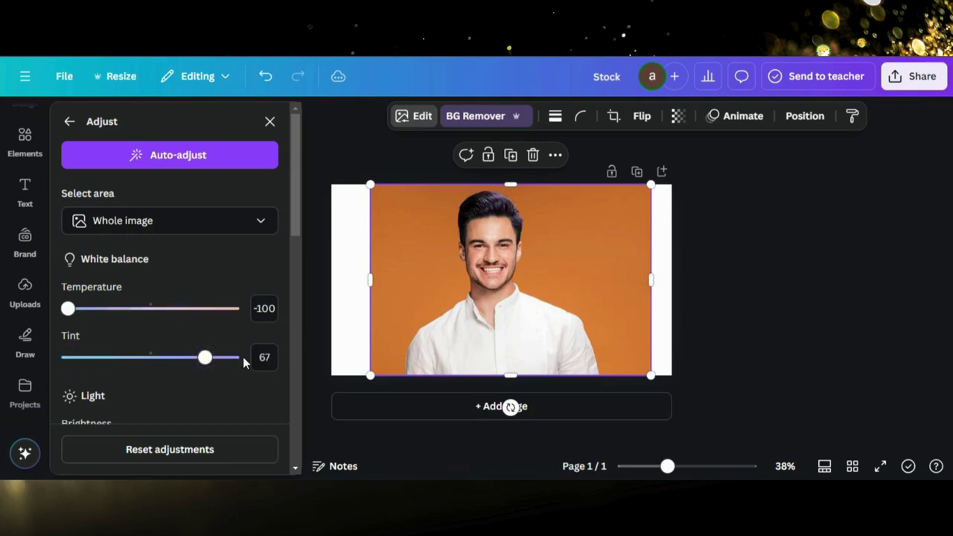
left_click_drag(204, 309, 236, 312)
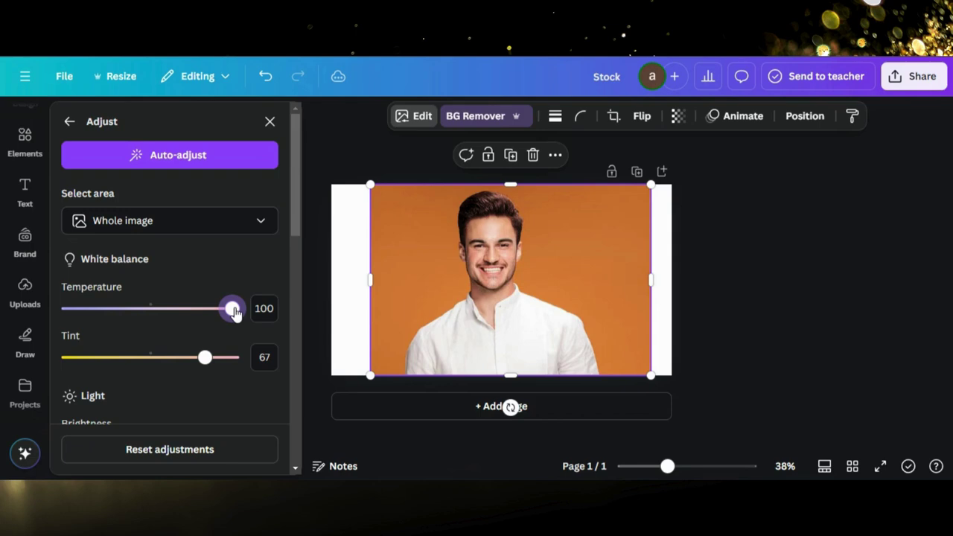
Set the hair cutout's Brightness to -10 and its Contrast to -44
scroll(184, 365, "down", 3)
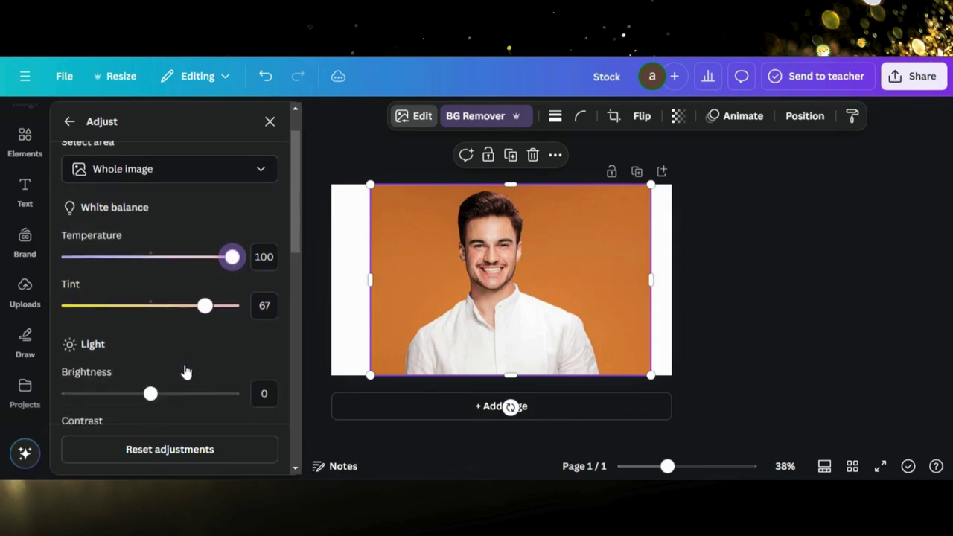
left_click_drag(172, 332, 144, 334)
scroll(146, 340, "down", 2)
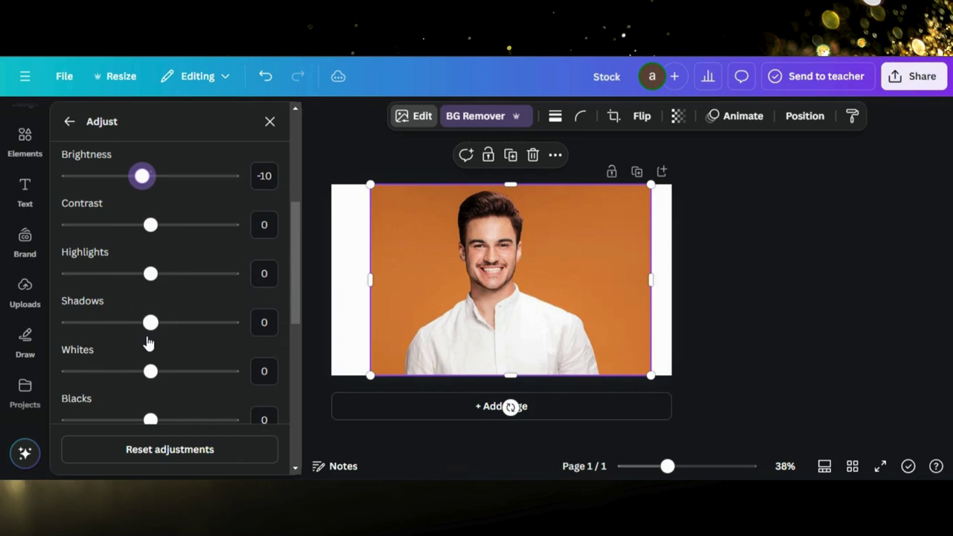
left_click_drag(163, 227, 230, 225)
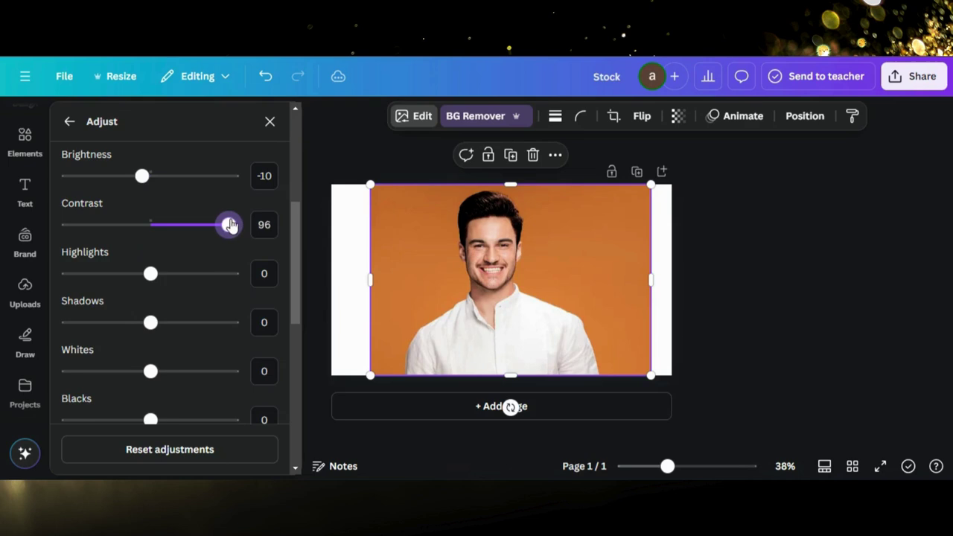
left_click_drag(127, 225, 115, 225)
Try the Highlights adjustment at both extremes on the hair cutout and settle on 53
scroll(146, 236, "down", 2)
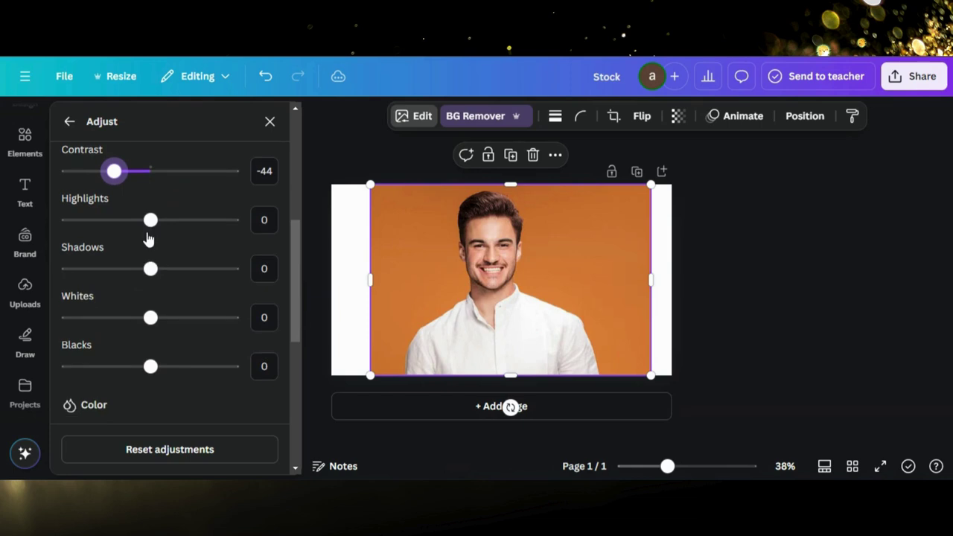
left_click_drag(163, 222, 237, 222)
left_click_drag(136, 223, 52, 223)
left_click(194, 220)
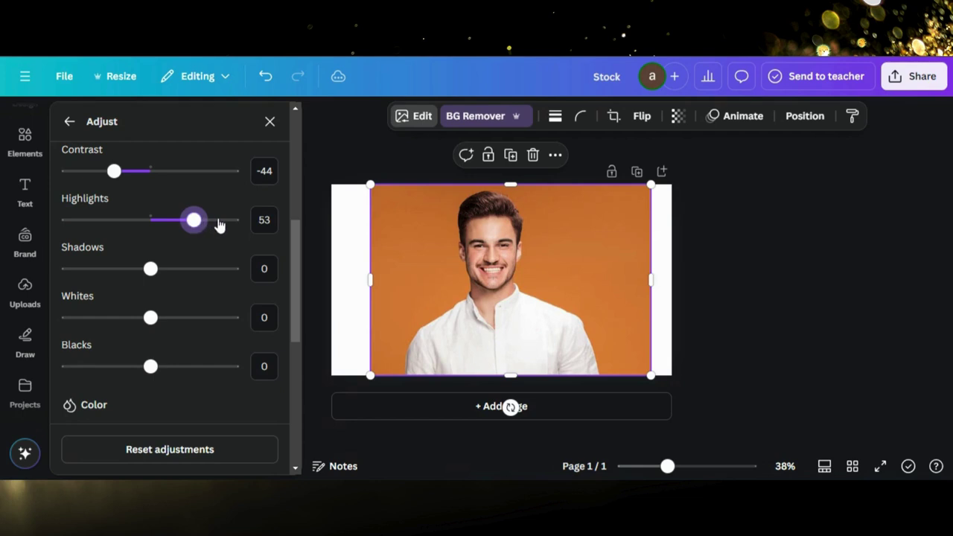
Try different Shadows and Whites levels on the hair cutout, settling on Shadows 9 and Whites -2
scroll(182, 249, "down", 1)
left_click(181, 224)
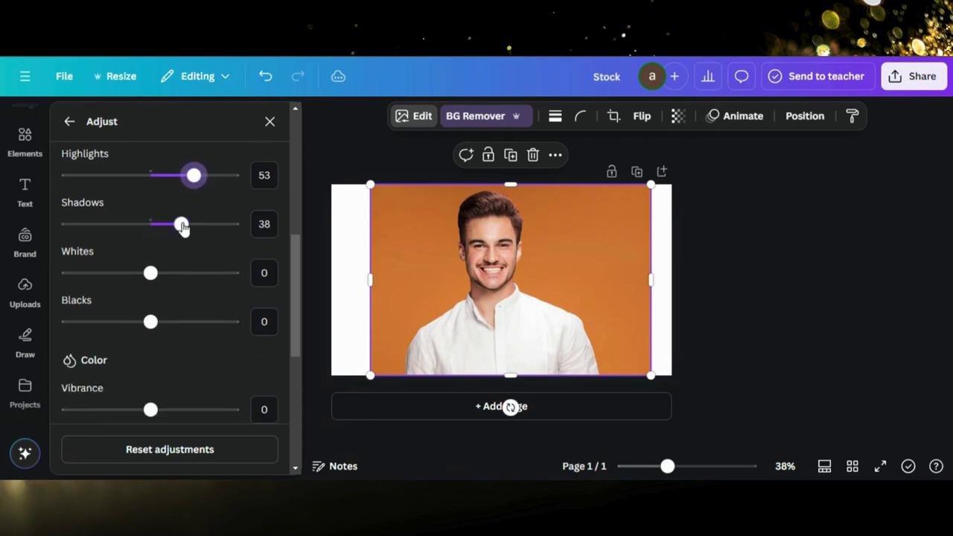
left_click_drag(205, 227, 75, 223)
left_click(172, 223)
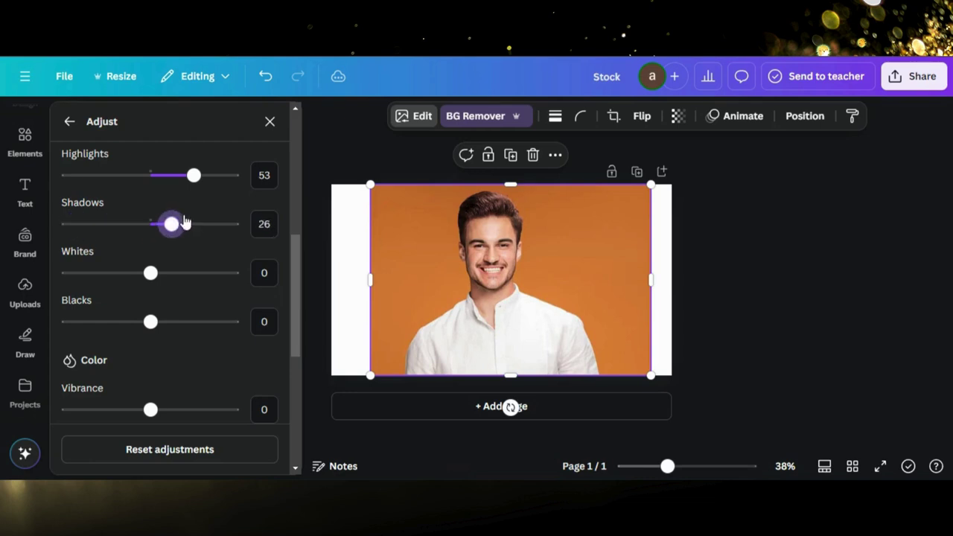
left_click(190, 225)
left_click(165, 228)
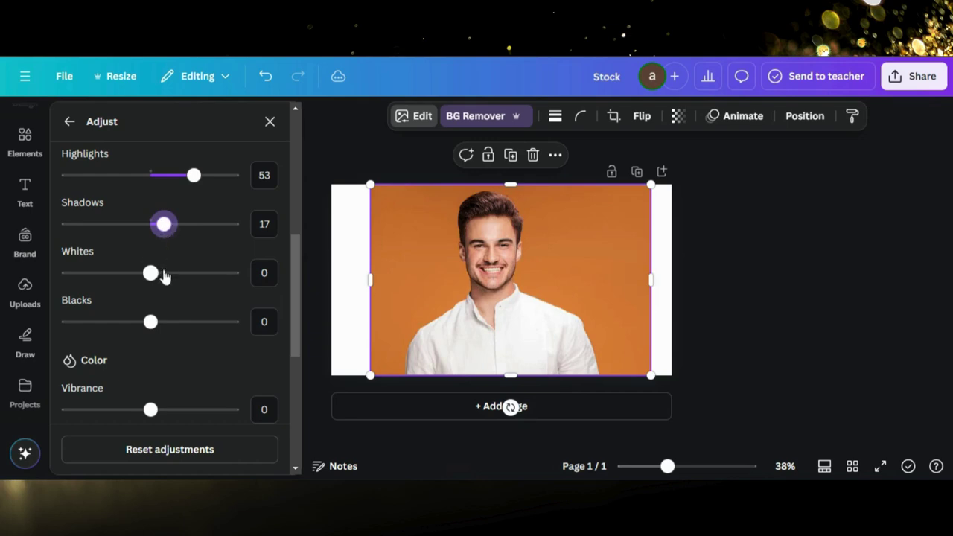
left_click_drag(164, 272, 204, 273)
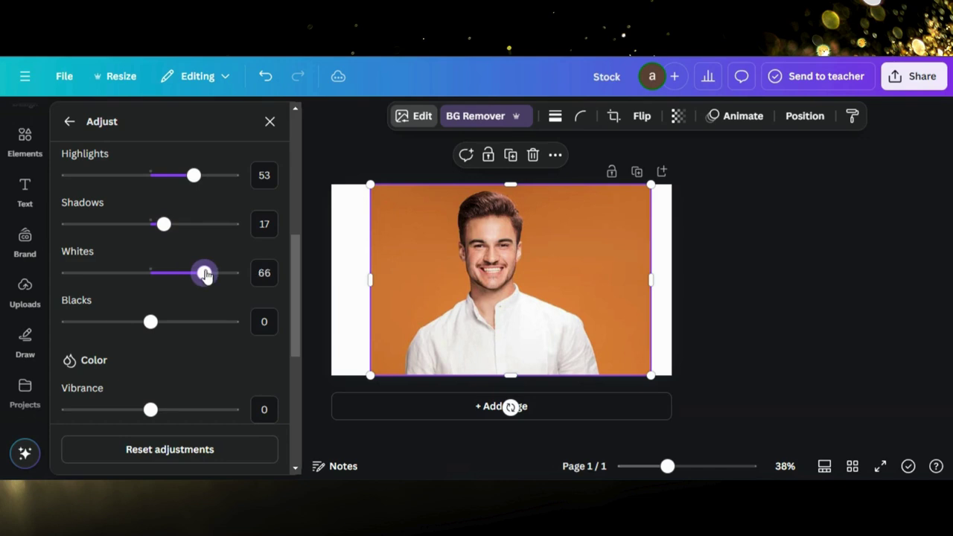
left_click(152, 225)
mouse_move(148, 227)
left_mouse_down()
mouse_move(117, 226)
mouse_move(158, 225)
left_mouse_up()
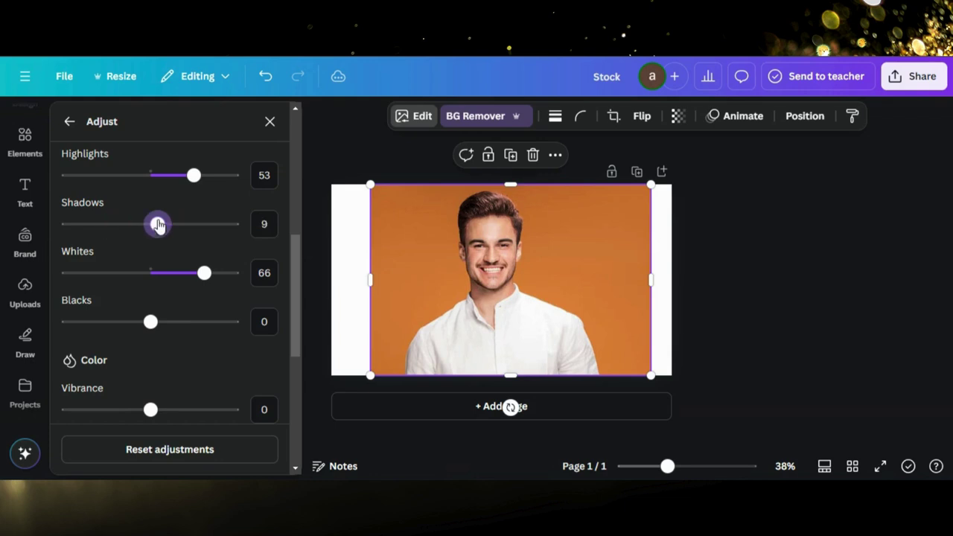
mouse_move(168, 286)
left_mouse_down()
mouse_move(118, 286)
mouse_move(150, 274)
mouse_move(160, 289)
left_mouse_up()
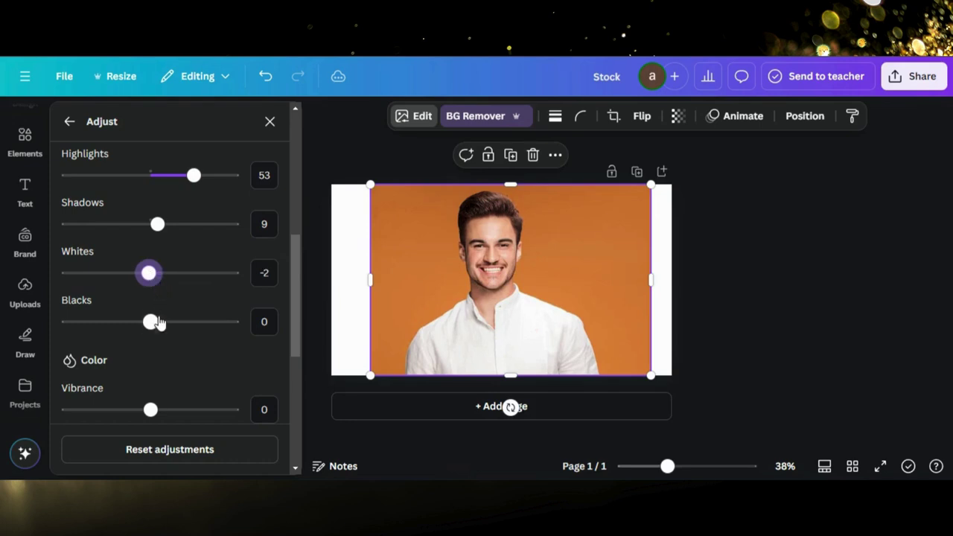
Try lighter and darker Blacks levels on the hair cutout and settle on -43
left_click_drag(168, 325, 215, 325)
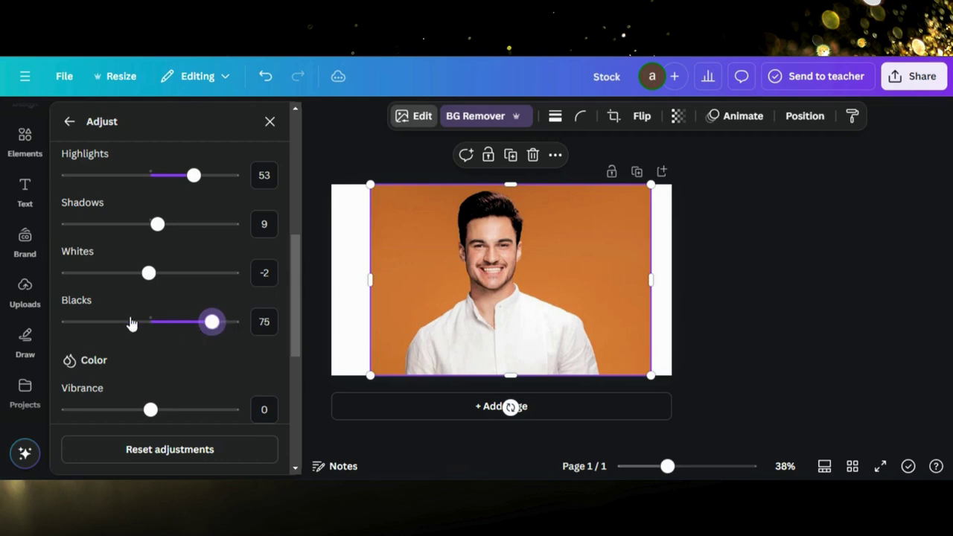
left_click_drag(130, 321, 106, 326)
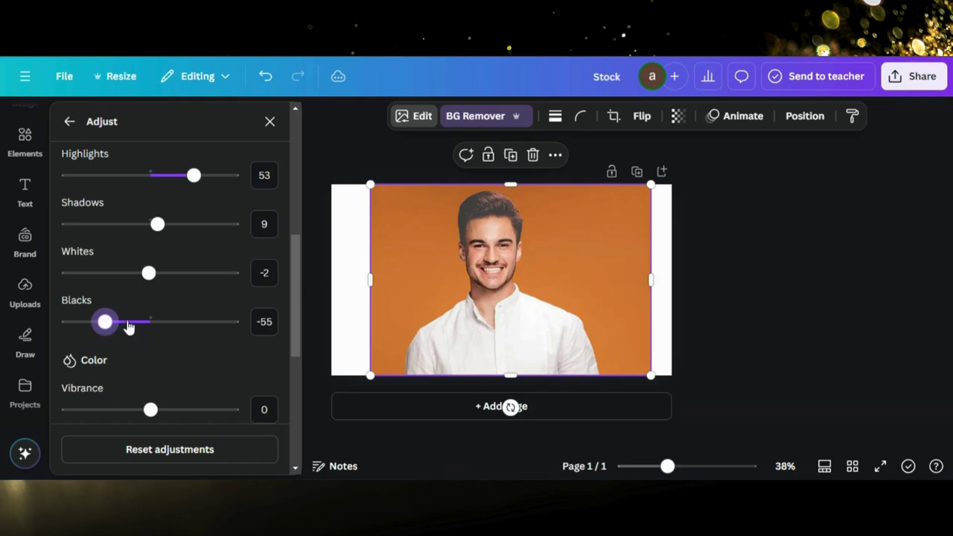
left_click(129, 324)
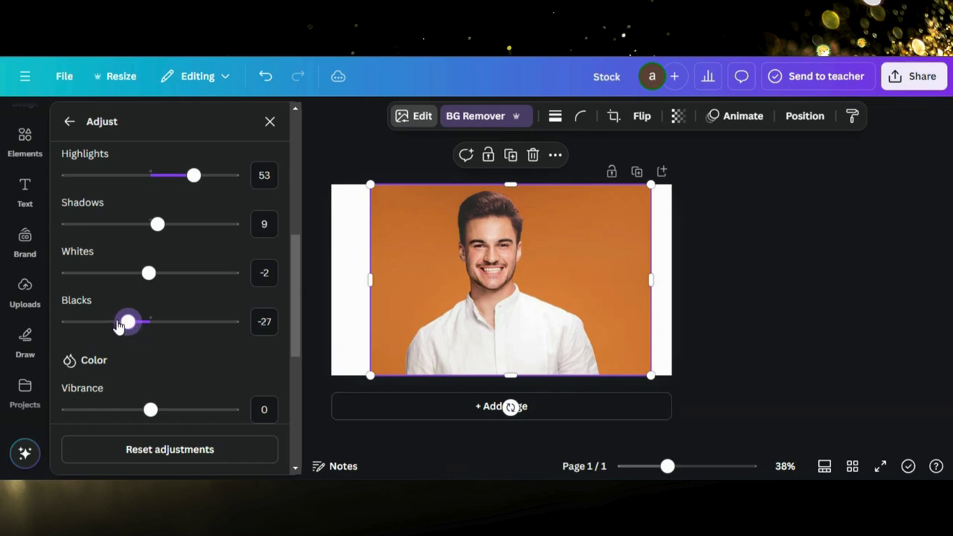
left_click_drag(123, 327, 143, 335)
Set the hair cutout's Vibrance to -9 and, after trying high and low levels, leave Saturation moderately above zero
scroll(144, 325, "down", 2)
left_click(159, 340)
scroll(142, 336, "down", 3)
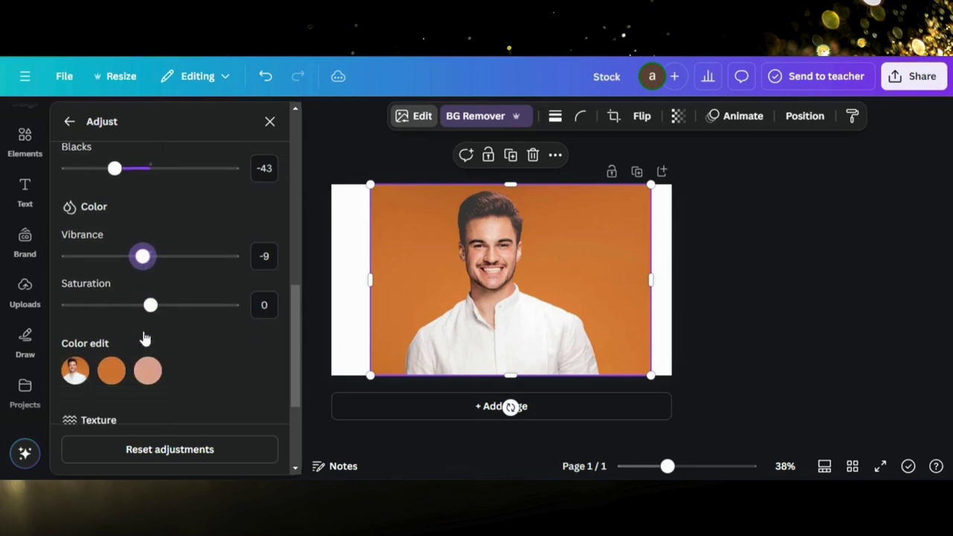
left_click_drag(171, 253, 228, 257)
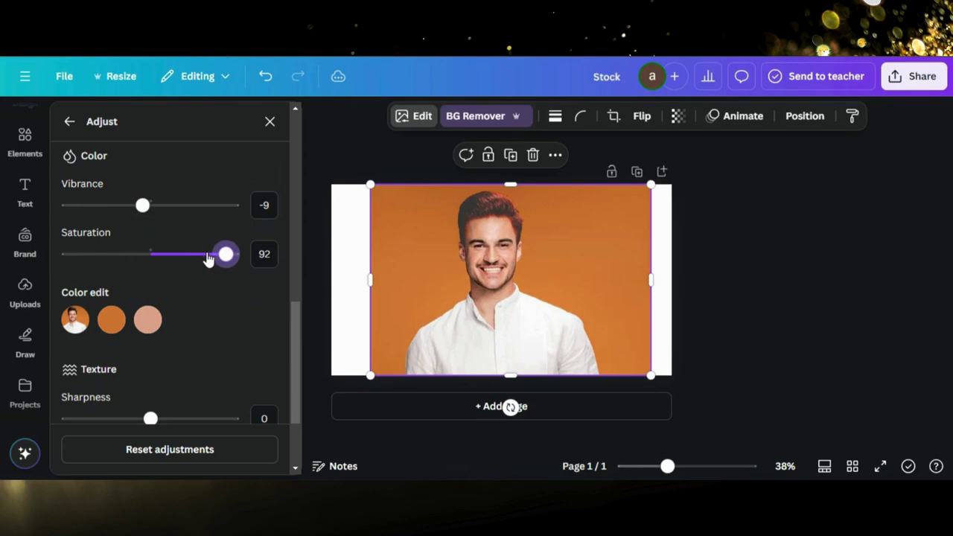
left_click(123, 255)
left_click_drag(118, 256, 100, 253)
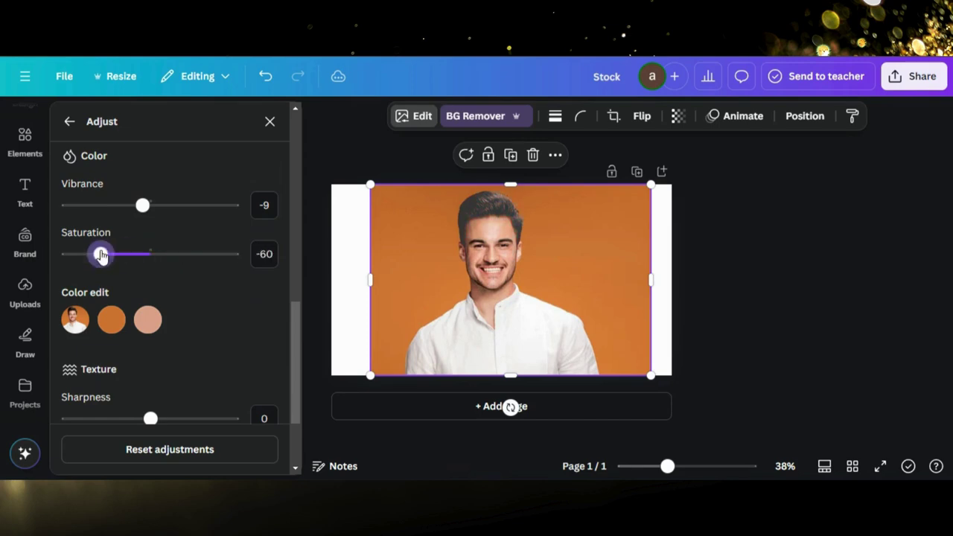
left_click(190, 254)
left_click(208, 254)
left_click_drag(188, 260, 172, 256)
Tune the hair cutout's texture by setting Sharpness to 18 and Vignette to -55, leaving Clarity at 0
scroll(171, 257, "down", 3)
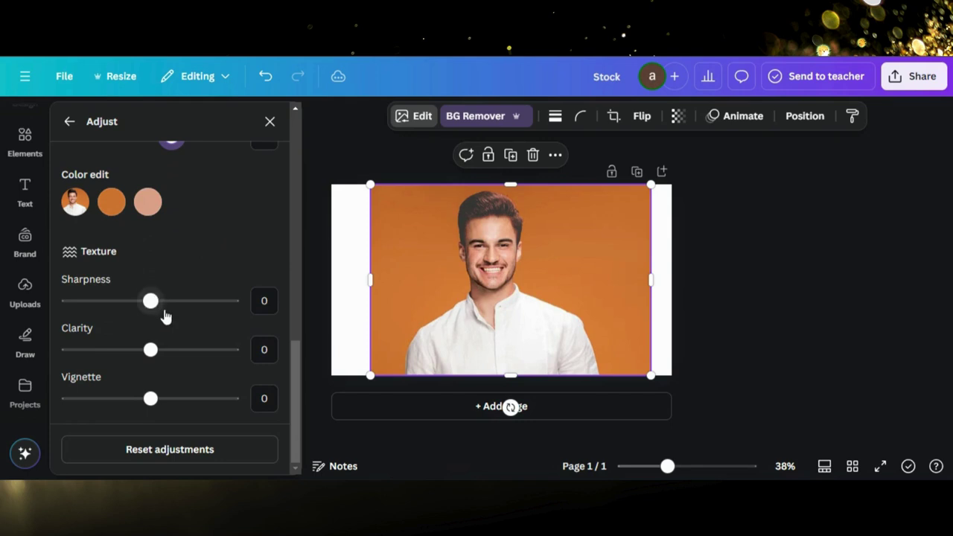
left_click(186, 301)
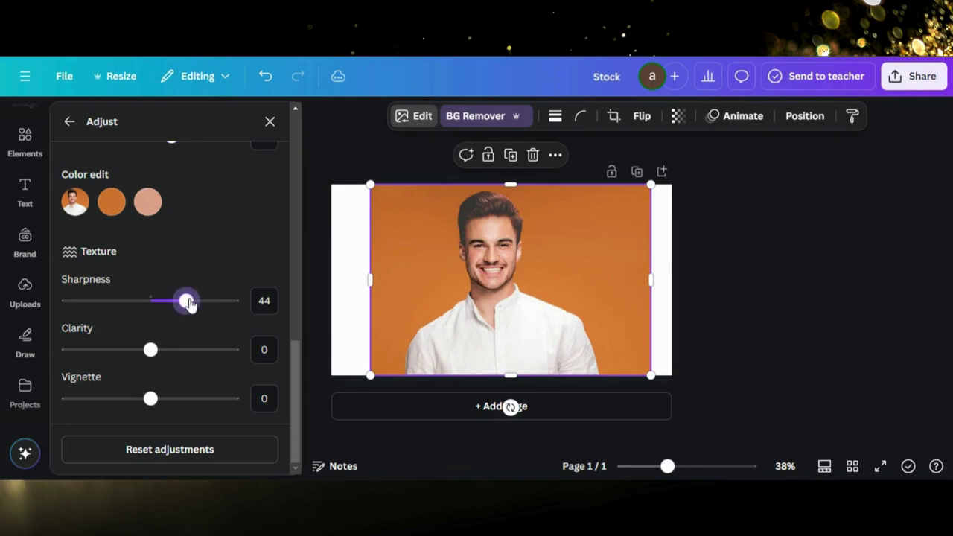
left_click(165, 305)
left_click_drag(177, 403, 213, 403)
left_click(110, 400)
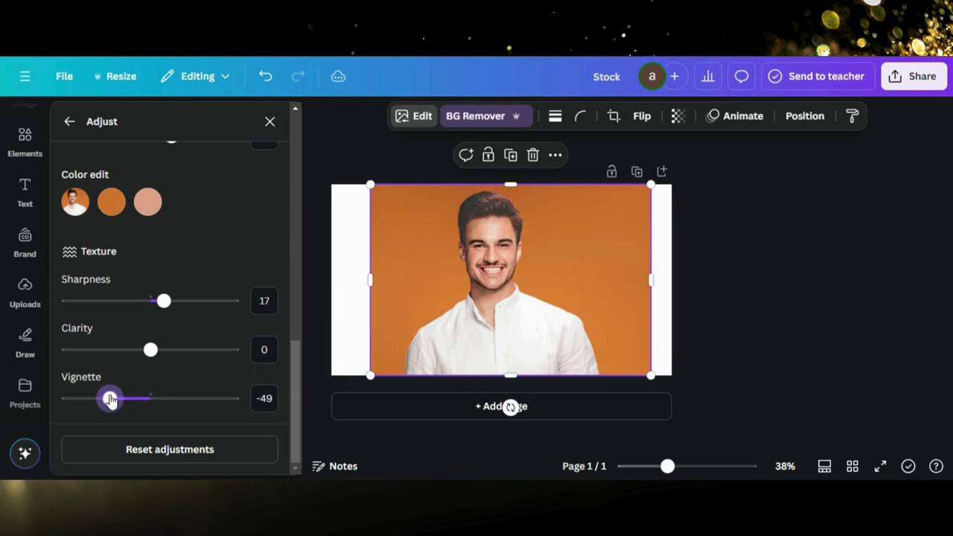
left_click(81, 398)
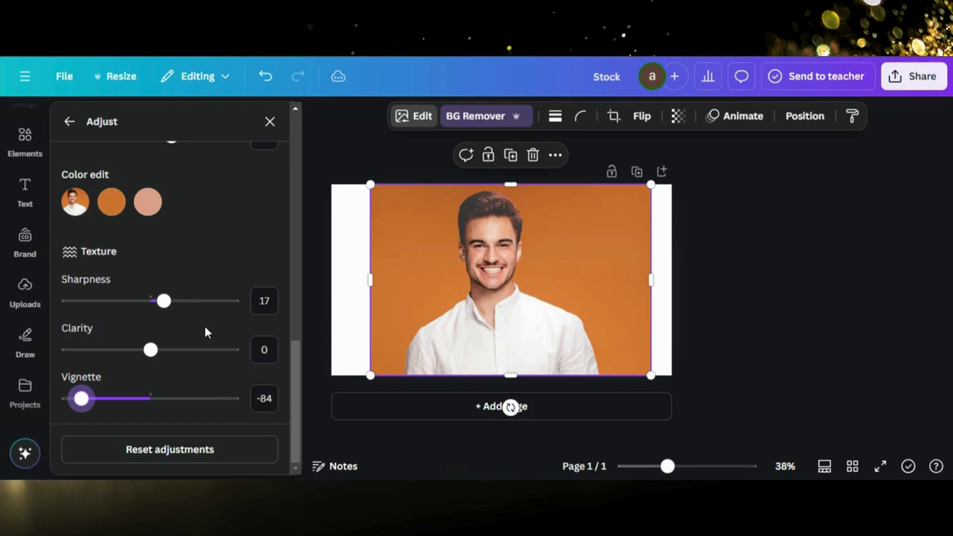
left_click(151, 400)
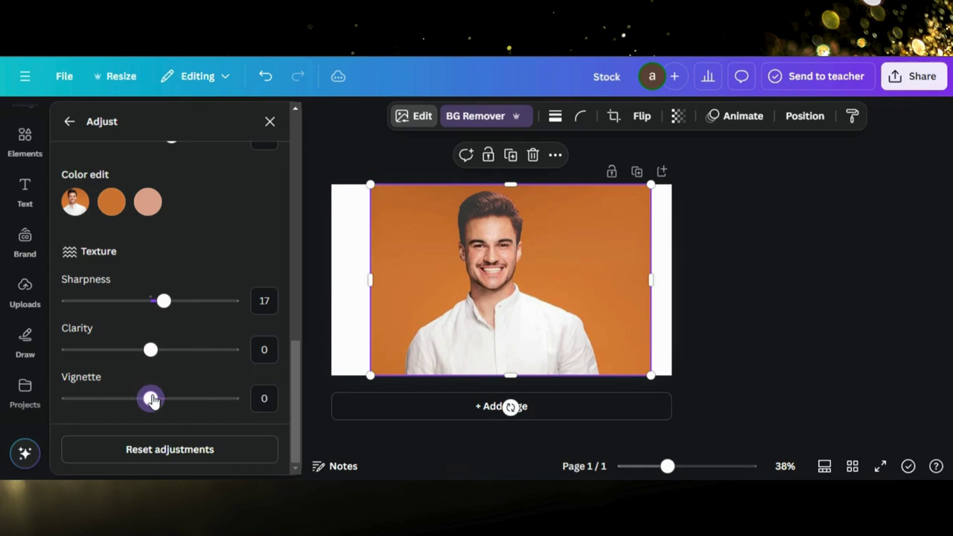
left_click(151, 300)
left_click(165, 302)
left_click(109, 400)
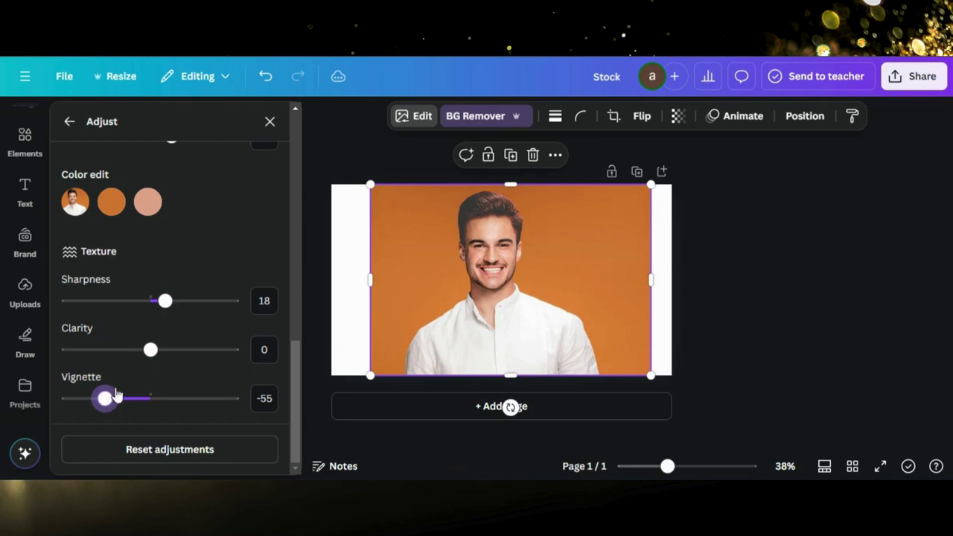
Return to the color adjustments and set the hair cutout's Saturation to 38
scroll(155, 358, "up", 3)
left_click_drag(155, 259, 183, 258)
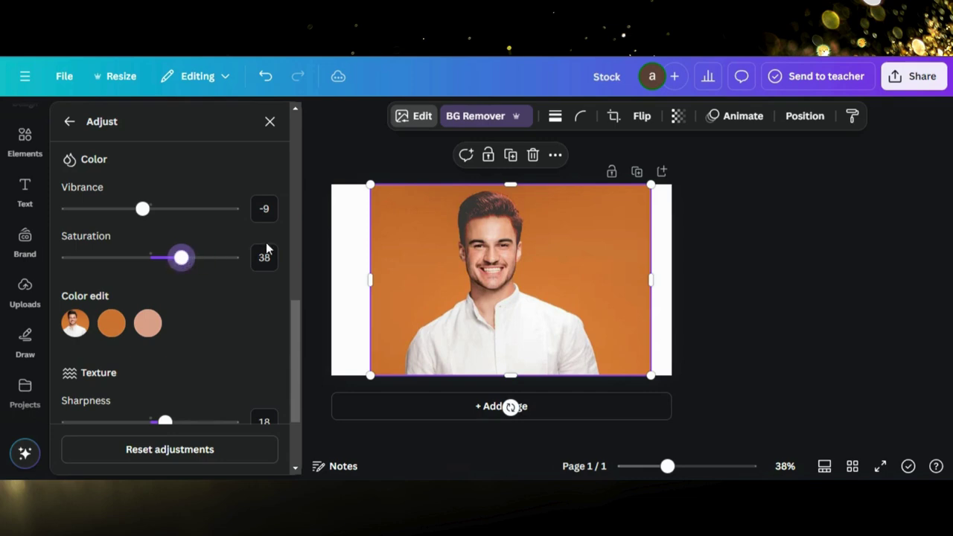